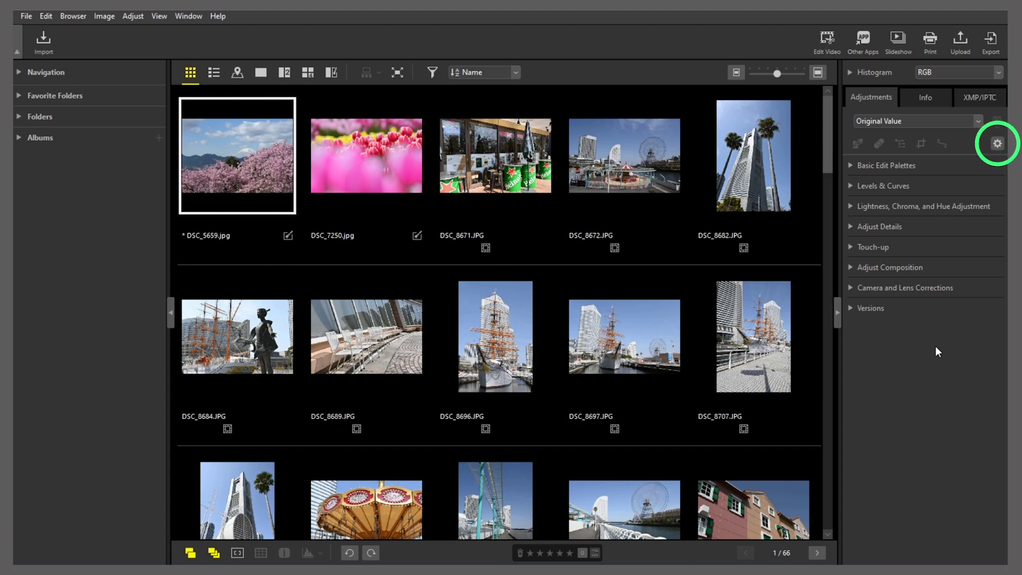
Step: Open Customize Adjustments from the Adjustments palette's gear menu
click(997, 144)
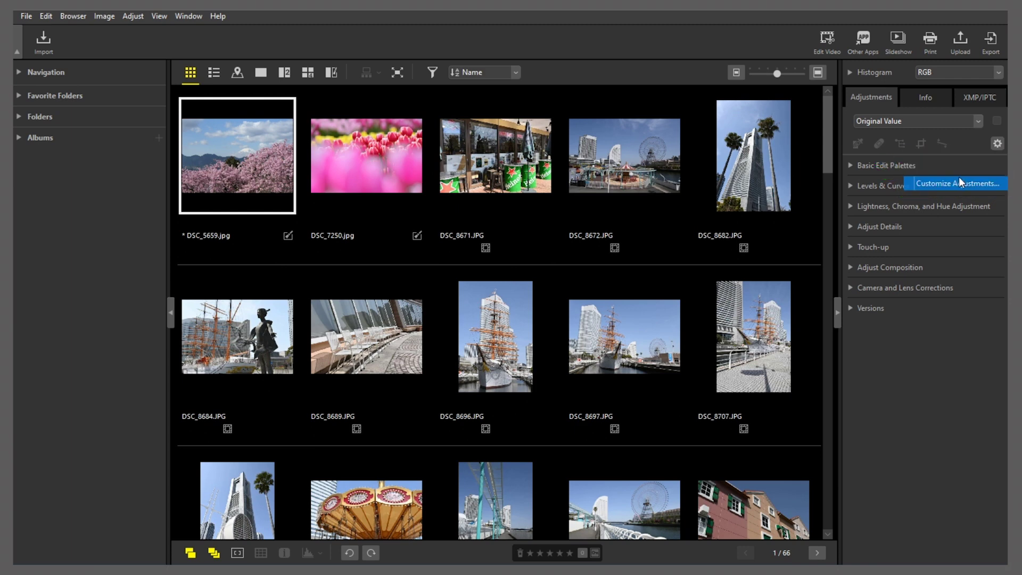
click(959, 182)
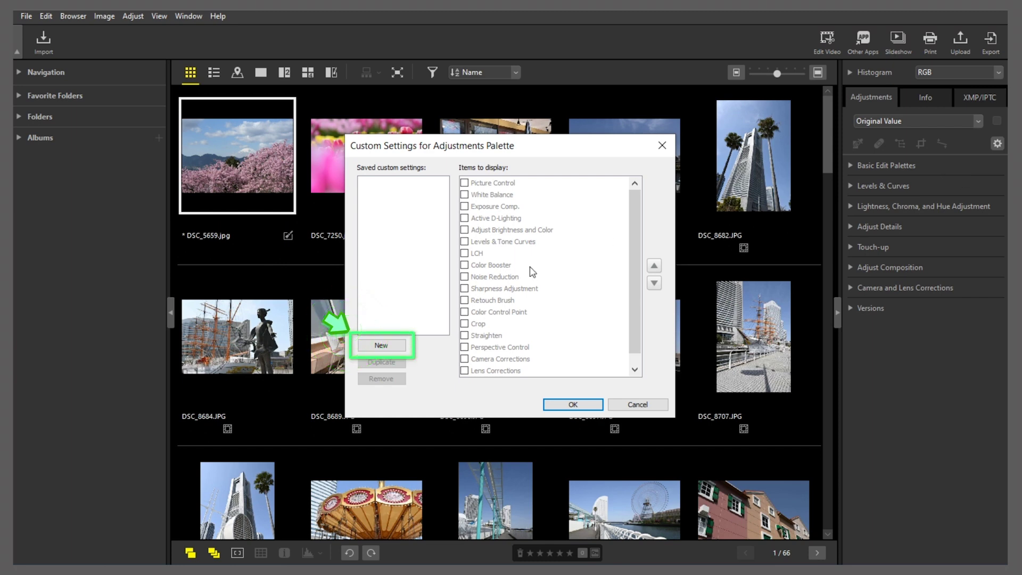
Step: Add a new custom adjustments setting and name it 'JPG'
click(387, 347)
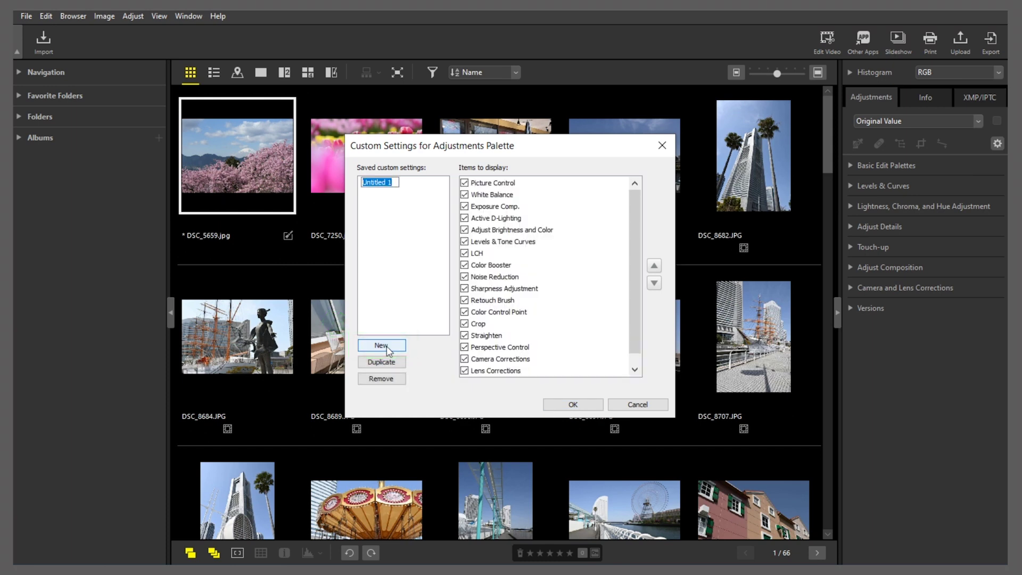
key(BackSpace)
text(JPG)
key(Return)
Step: Hide Picture Control, White Balance, Exposure Comp., Active D-Lighting, Color Booster, Noise Reduction, Camera and Lens Corrections, and Versions
click(464, 183)
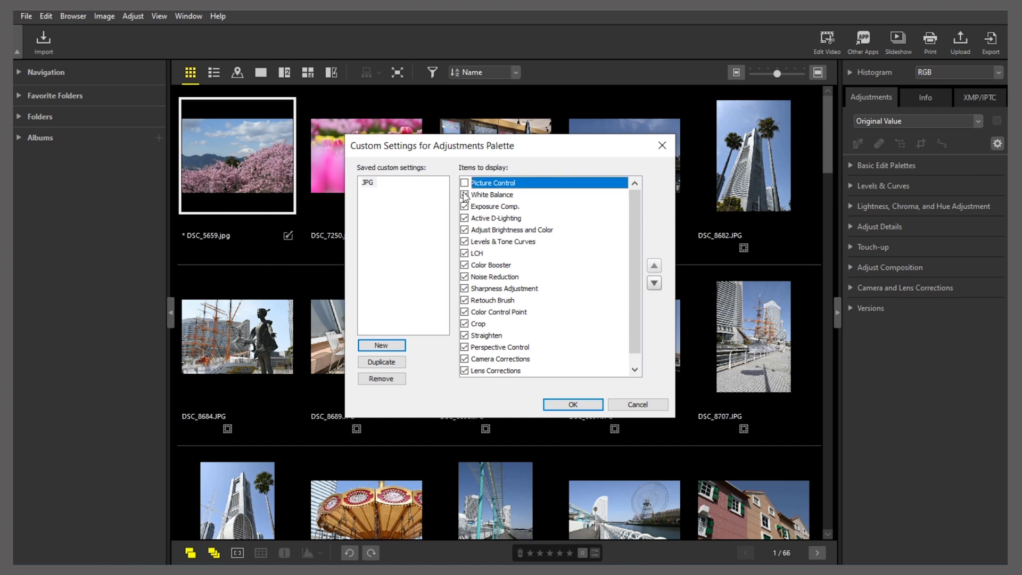
click(465, 195)
click(463, 207)
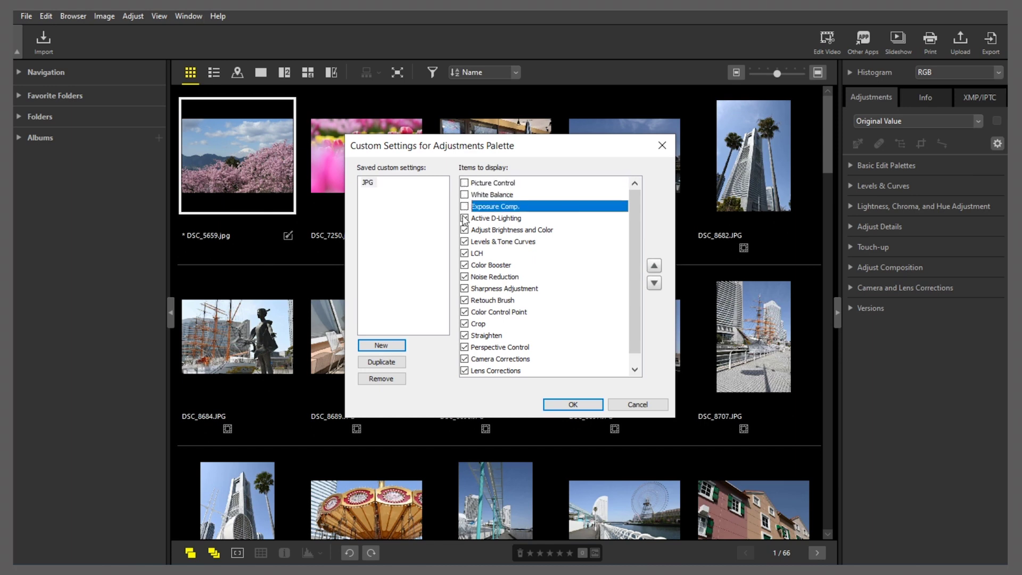
click(465, 218)
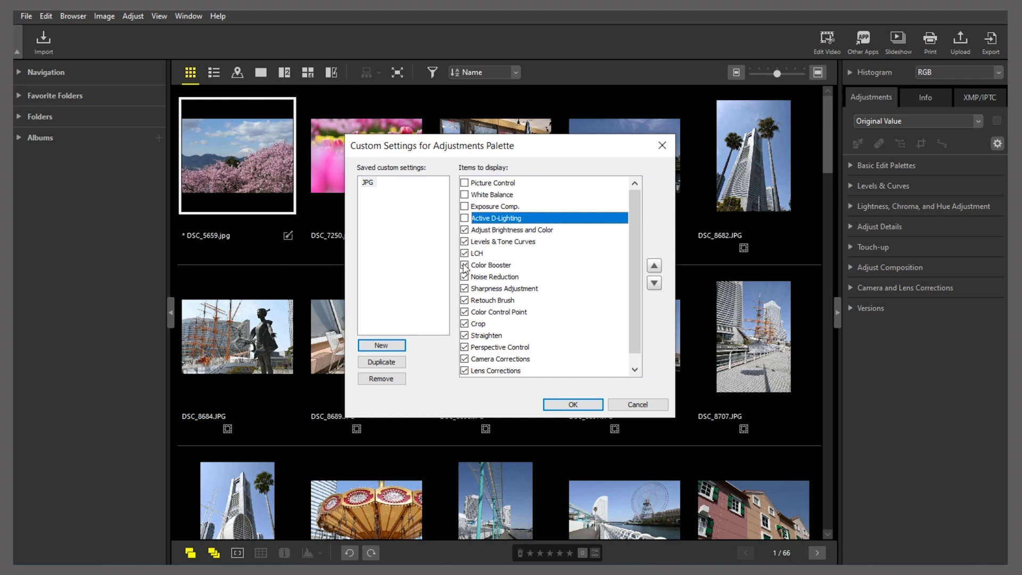
click(464, 267)
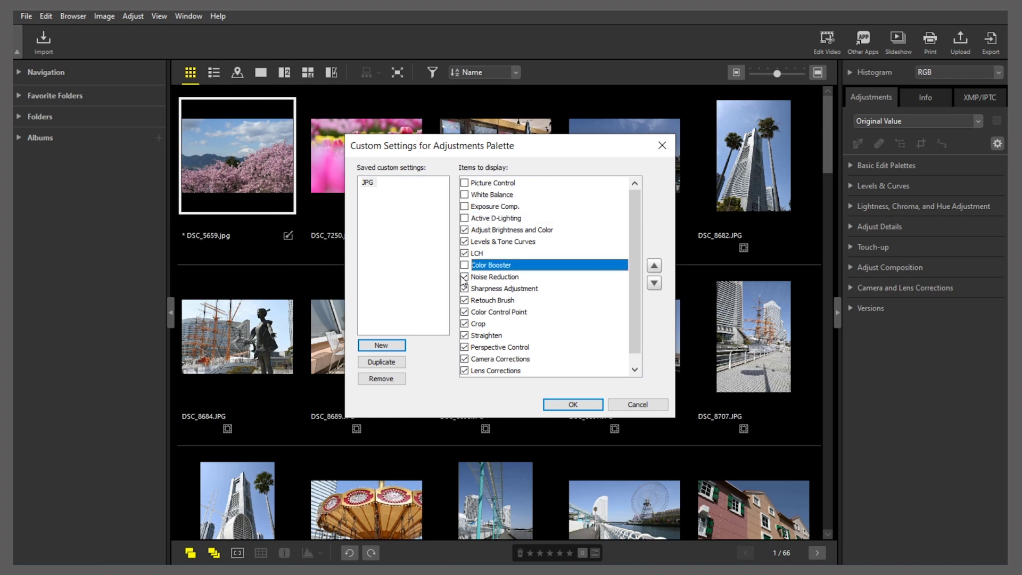
click(465, 278)
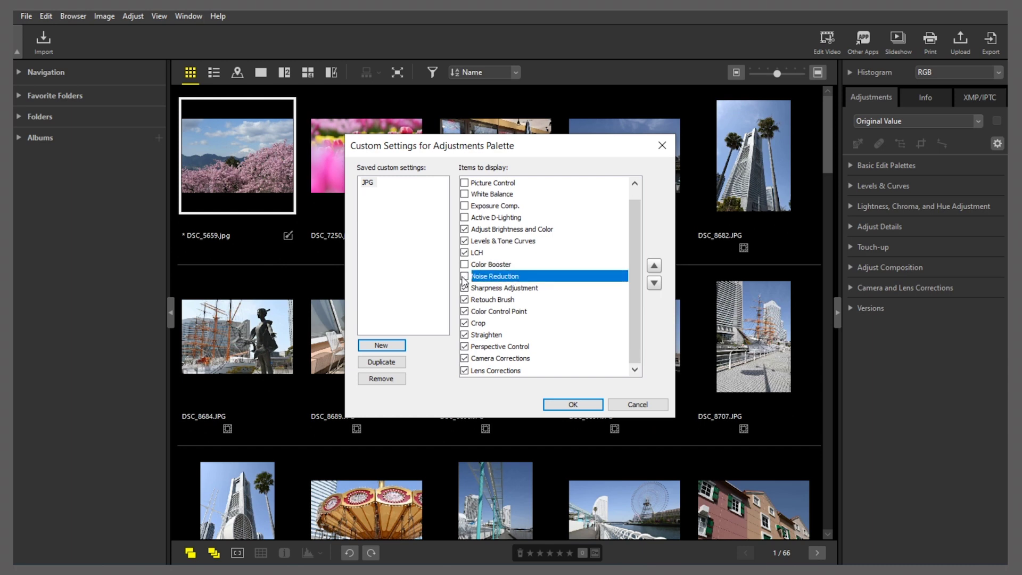
scroll(464, 281, down, 1)
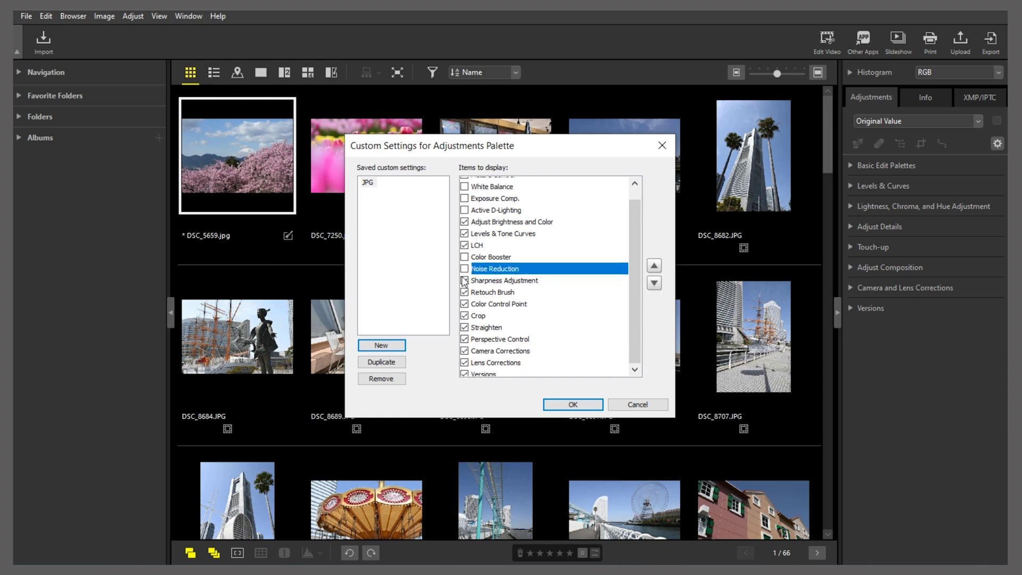
click(464, 348)
click(464, 359)
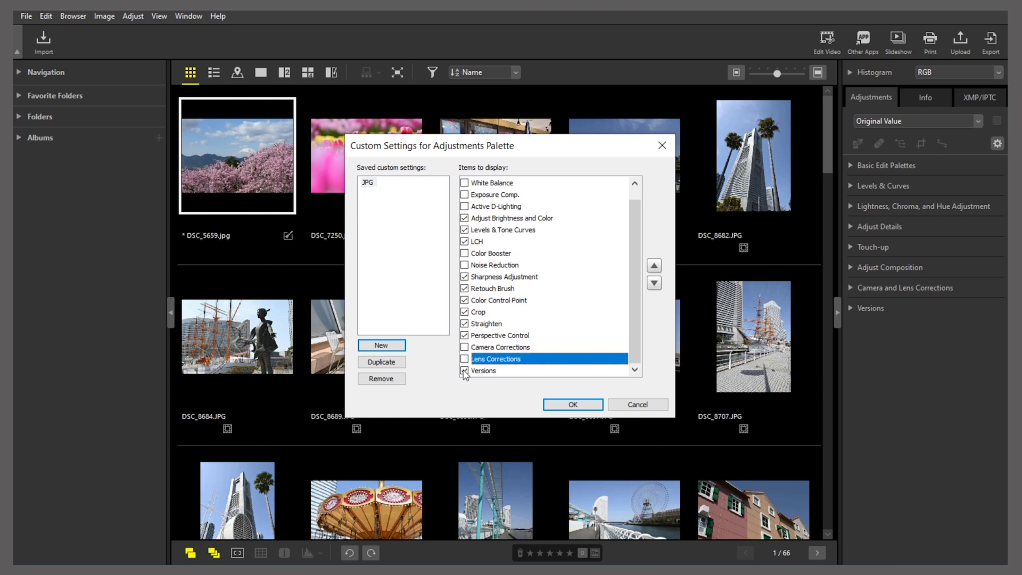
click(464, 372)
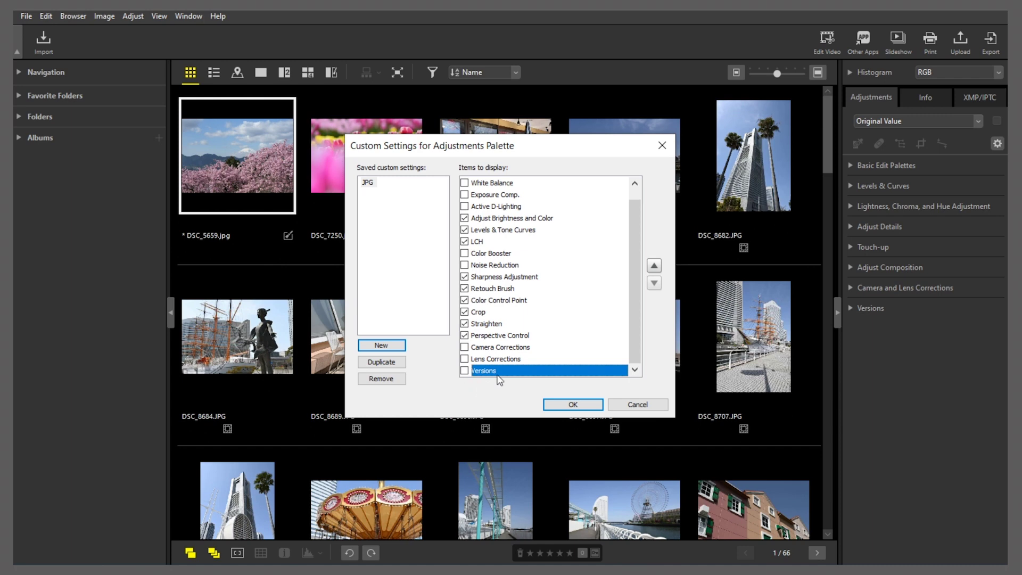
Step: Move Crop up six places to the top of the list
click(510, 313)
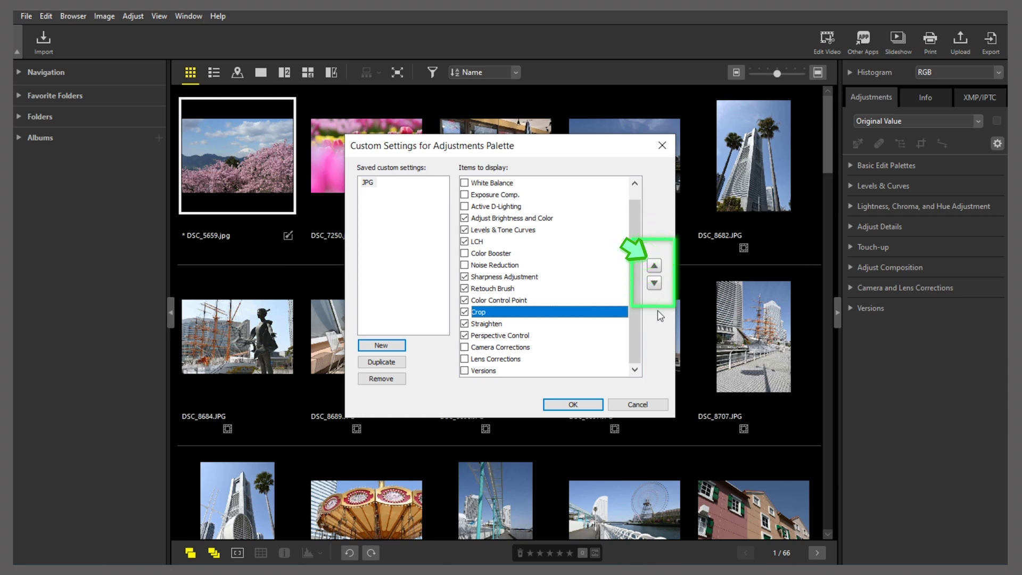
click(654, 266)
click(654, 267)
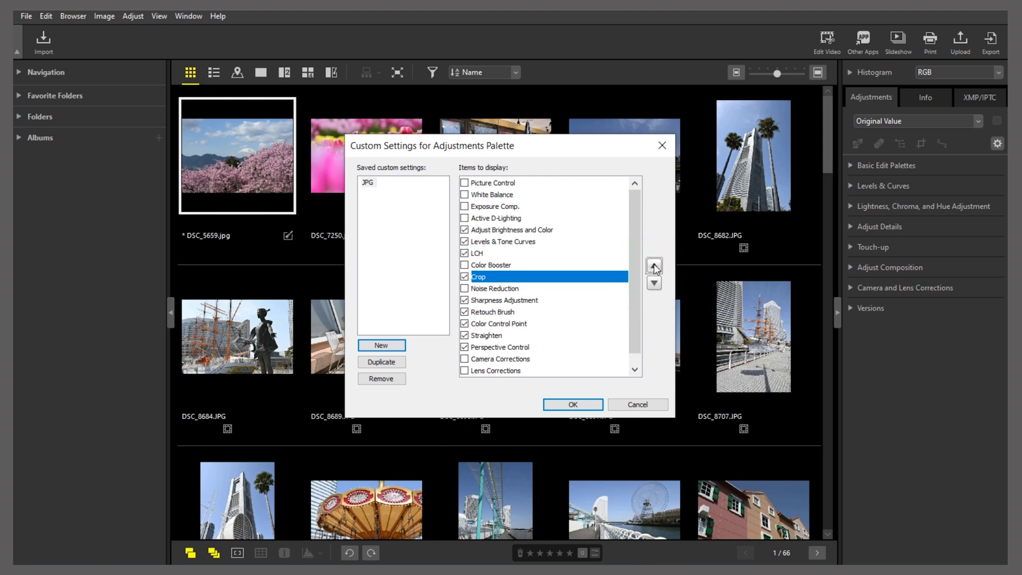
click(655, 266)
click(655, 267)
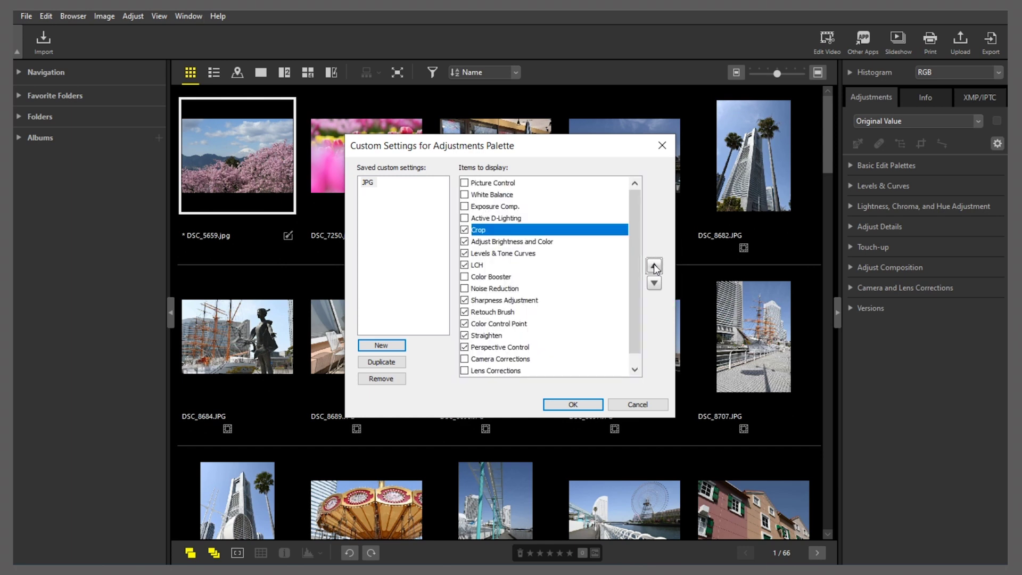
click(654, 266)
click(654, 267)
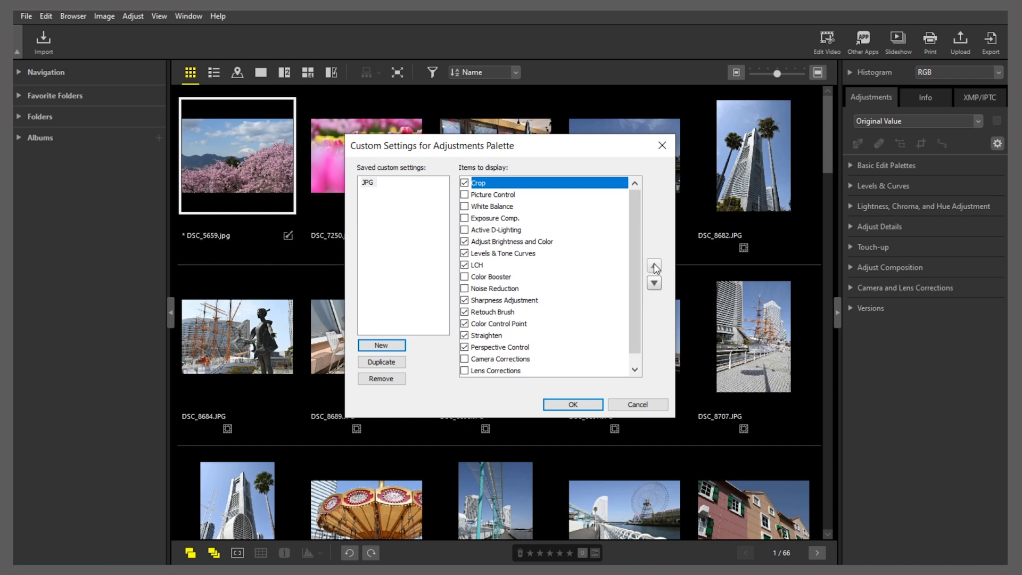
Step: Move Straighten up four places and Sharpness Adjustment up one place
click(517, 336)
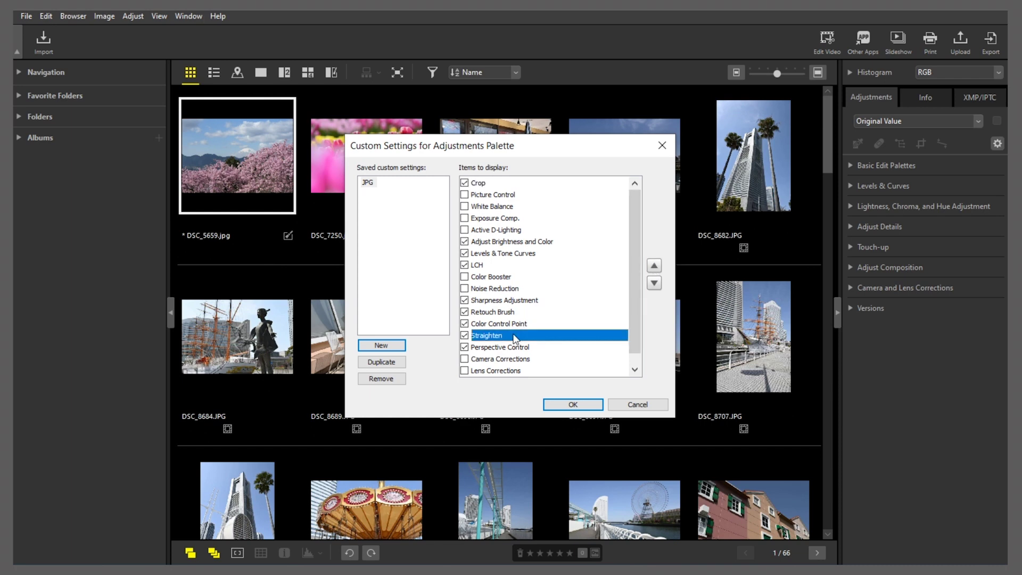
click(654, 265)
click(654, 266)
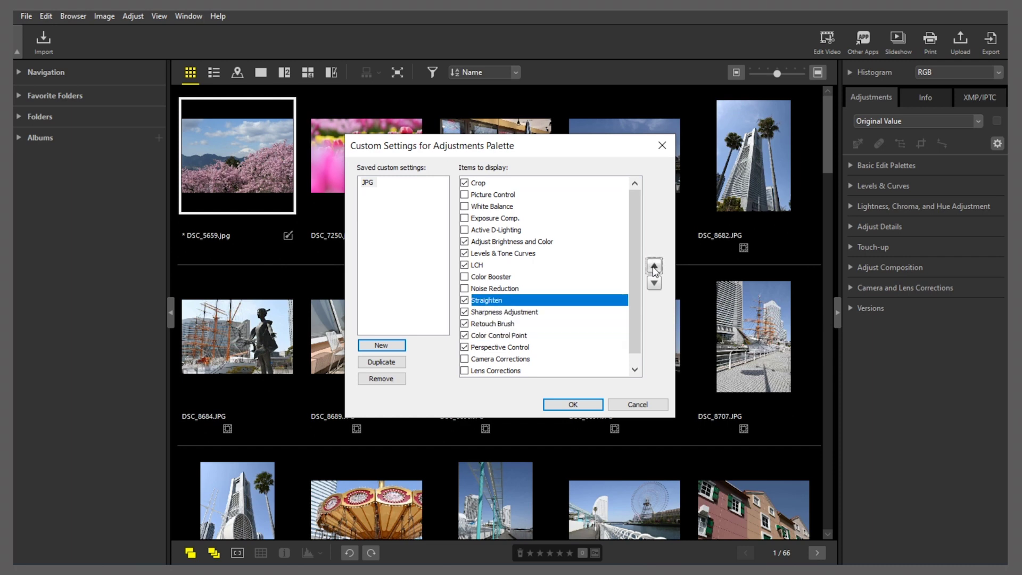
click(653, 267)
click(653, 266)
click(654, 267)
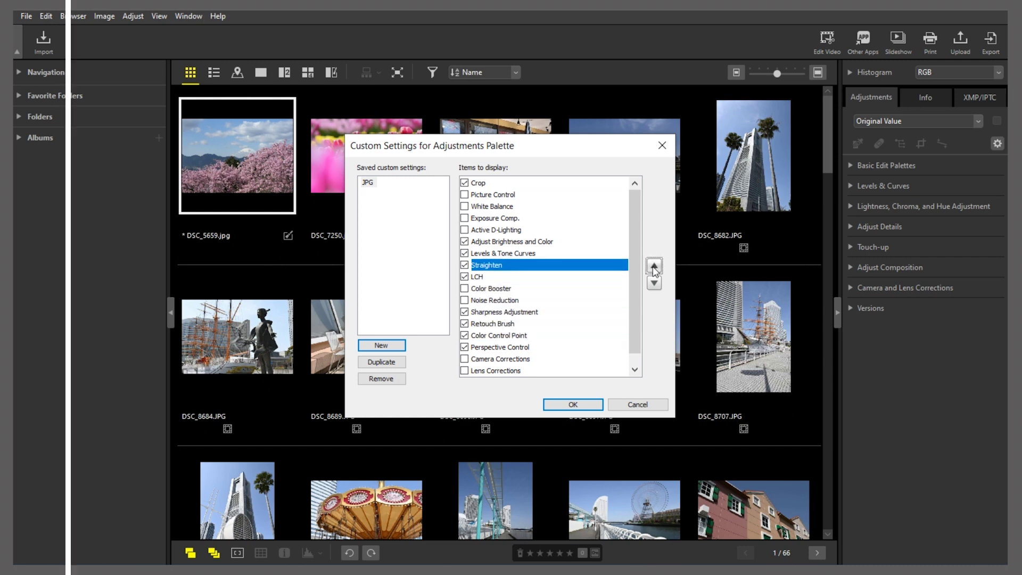
click(655, 267)
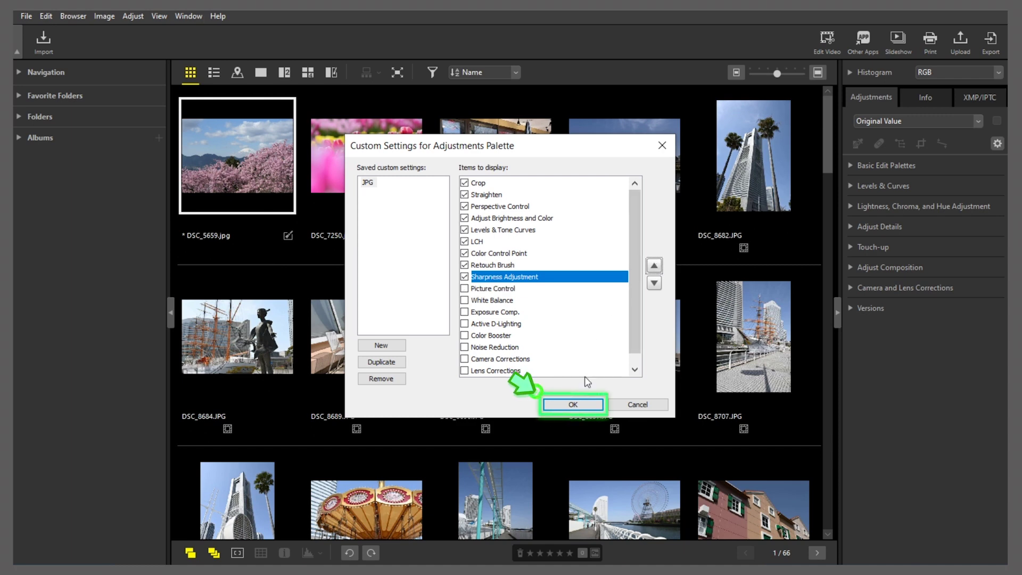
Step: Save the JPG custom setting and close the dialog
click(588, 404)
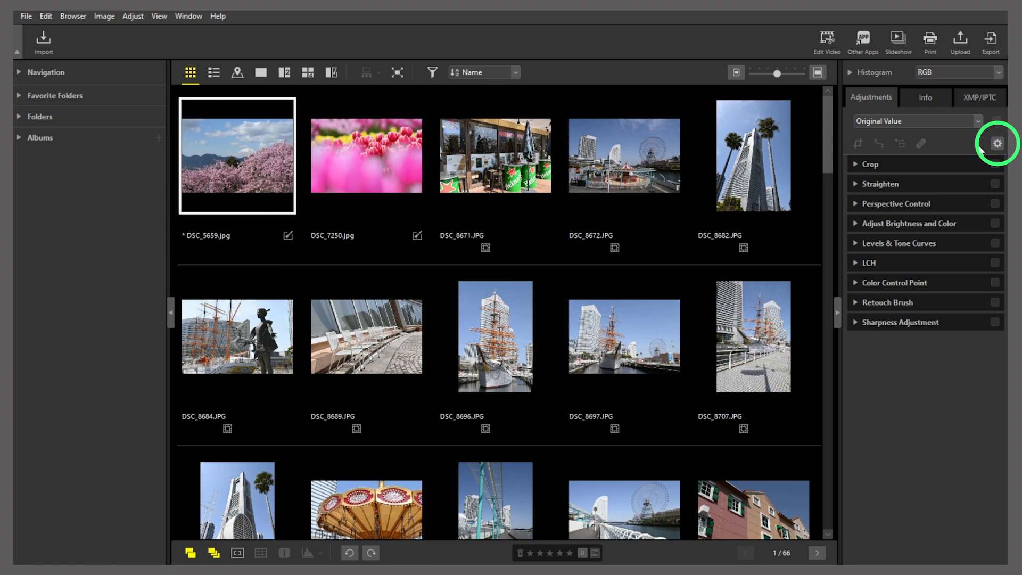
click(997, 144)
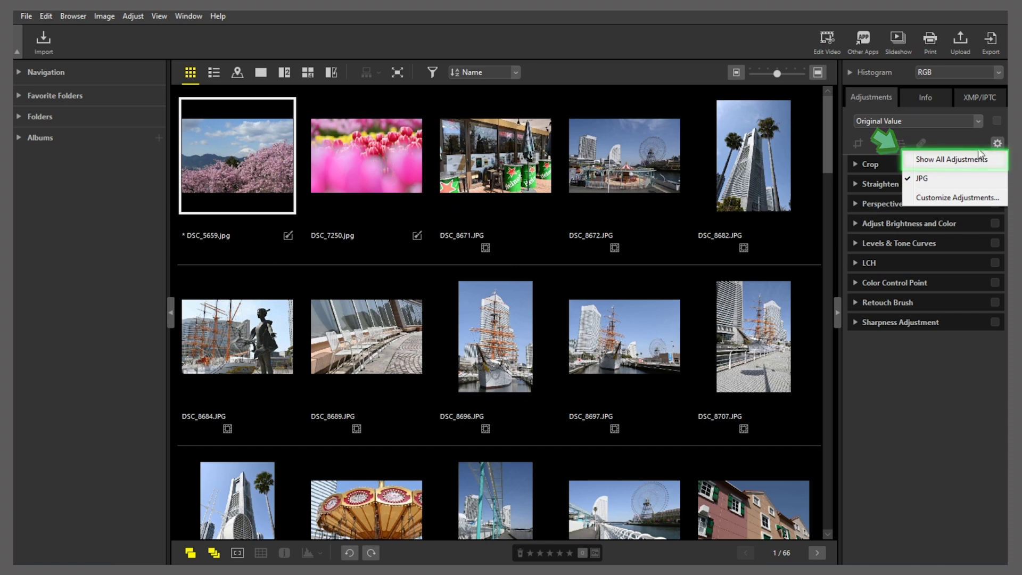
click(975, 160)
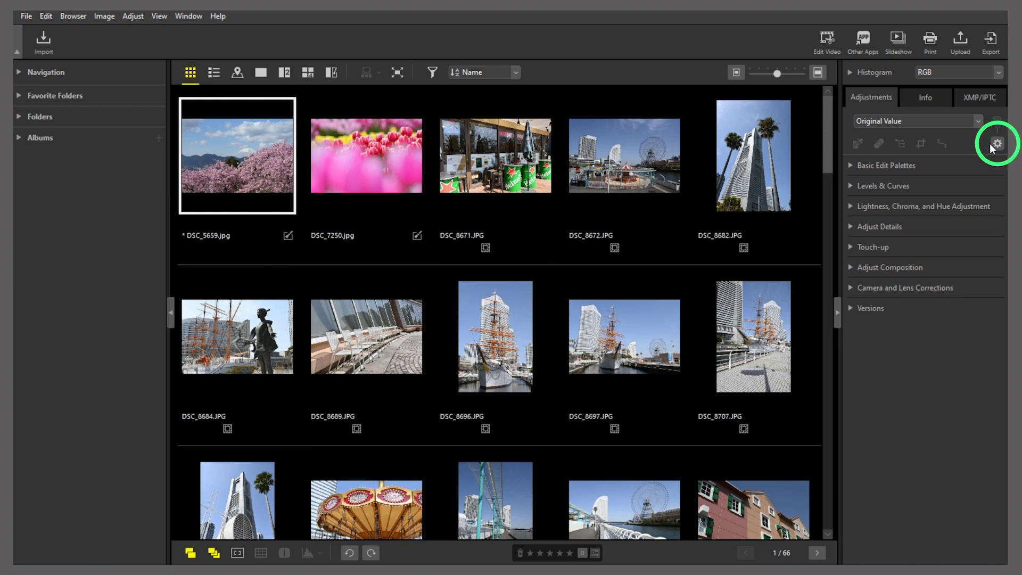
click(994, 143)
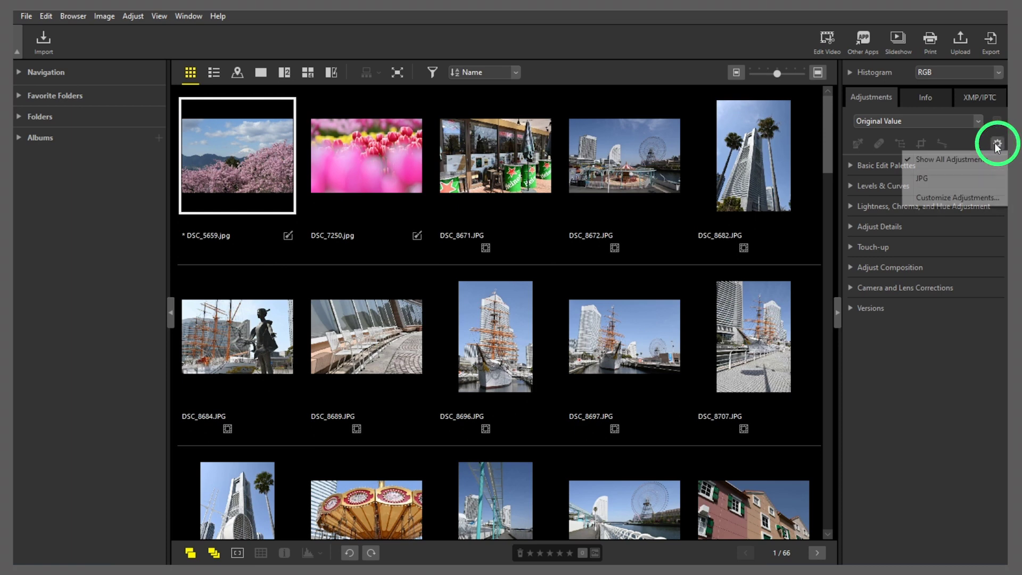
click(971, 179)
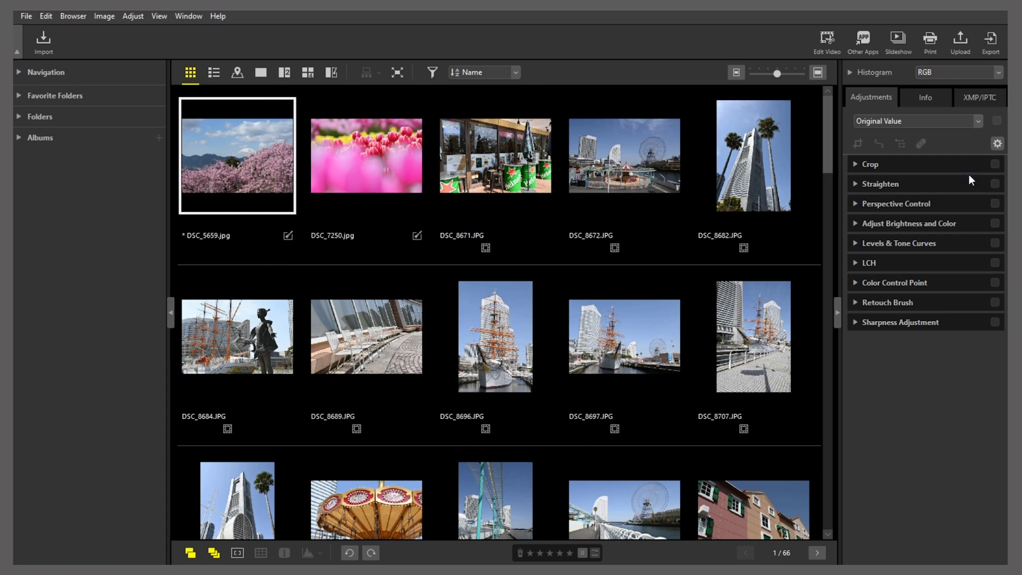